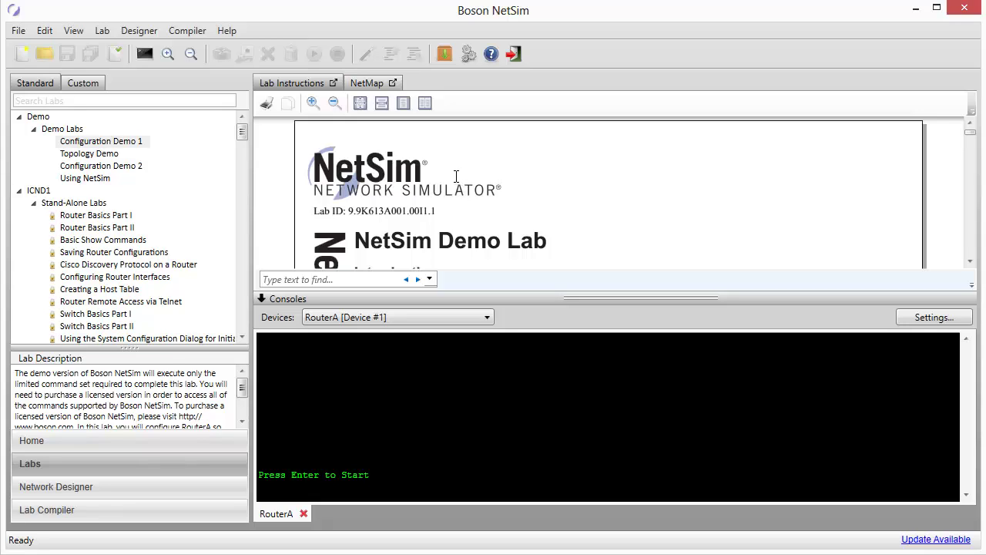
Look over the network map and the lab commands list, then return to the lab instructions.
click(376, 83)
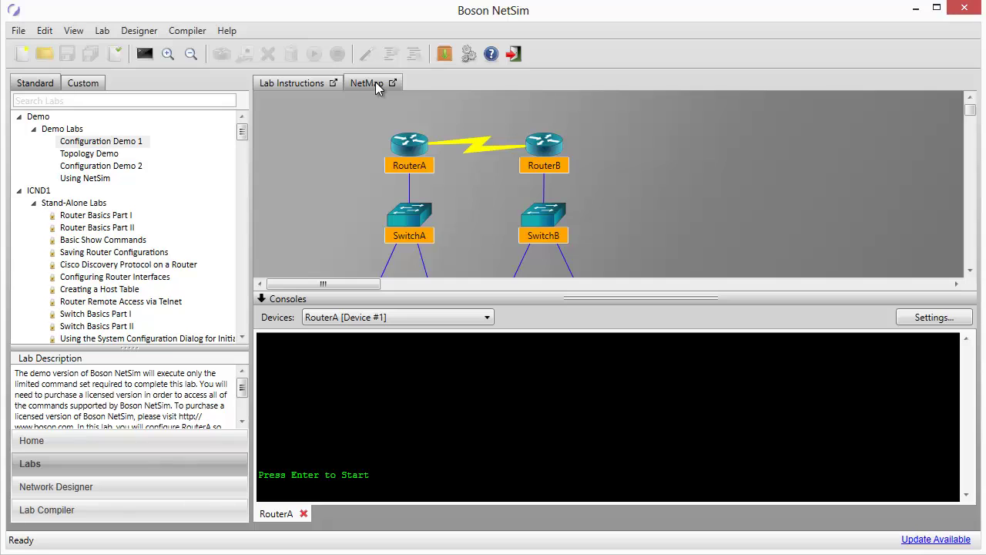
click(302, 85)
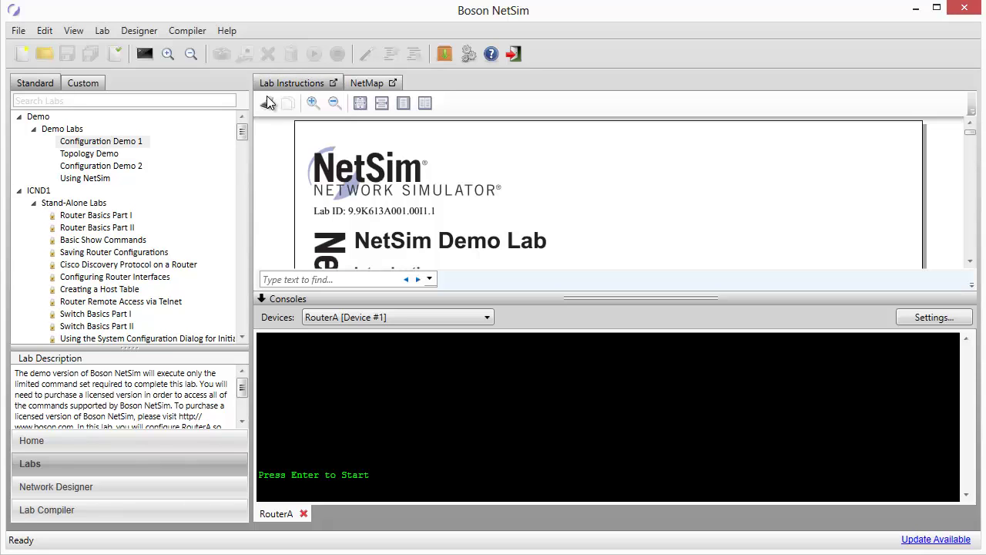
click(103, 31)
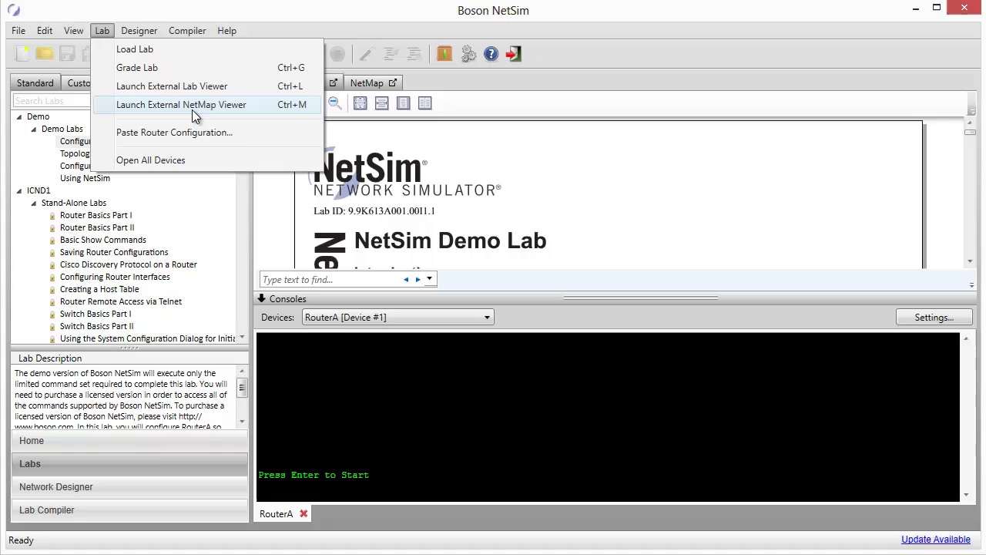
click(442, 82)
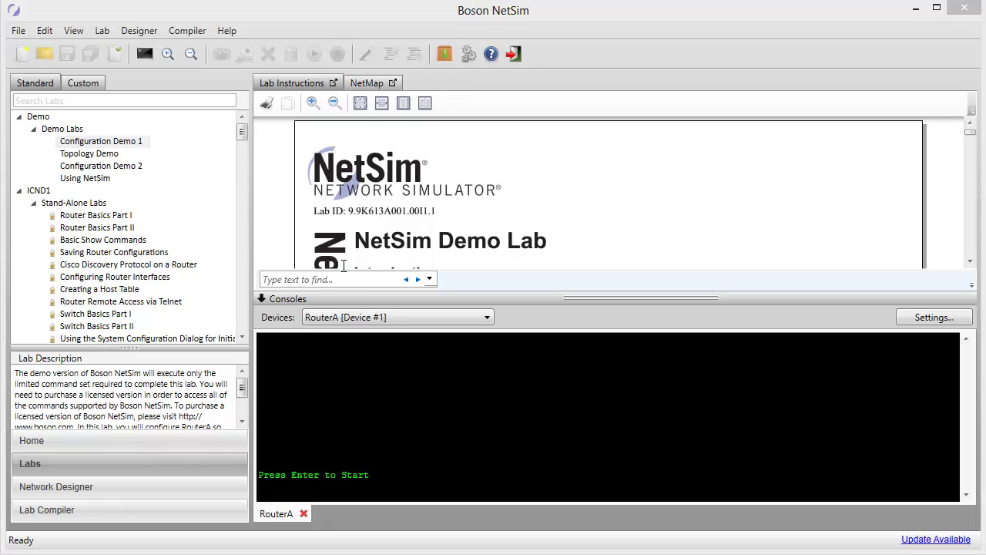
Pop the lab instructions and NetMap into separate windows, sized and arranged side by side.
click(333, 82)
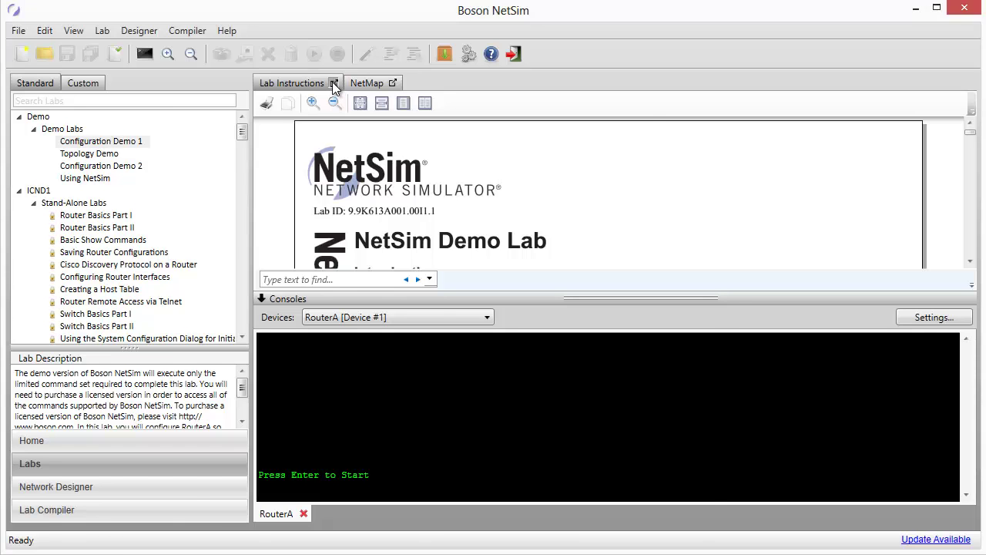
drag(355, 95, 256, 134)
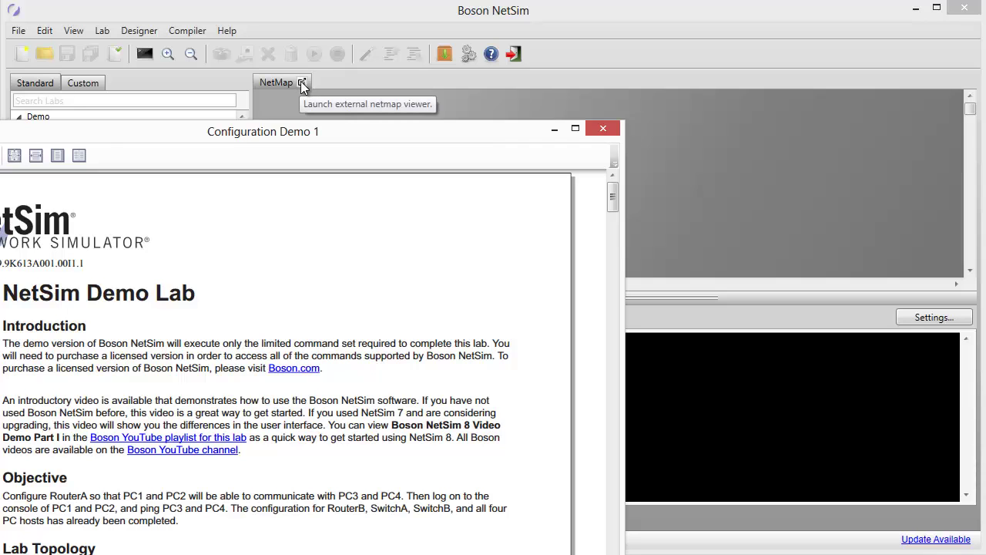
click(302, 83)
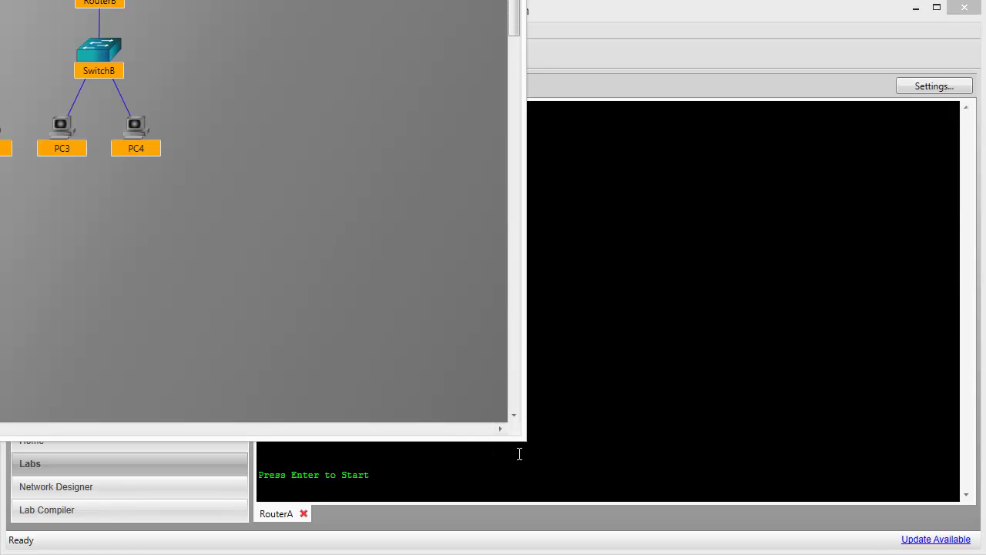
drag(519, 438, 325, 257)
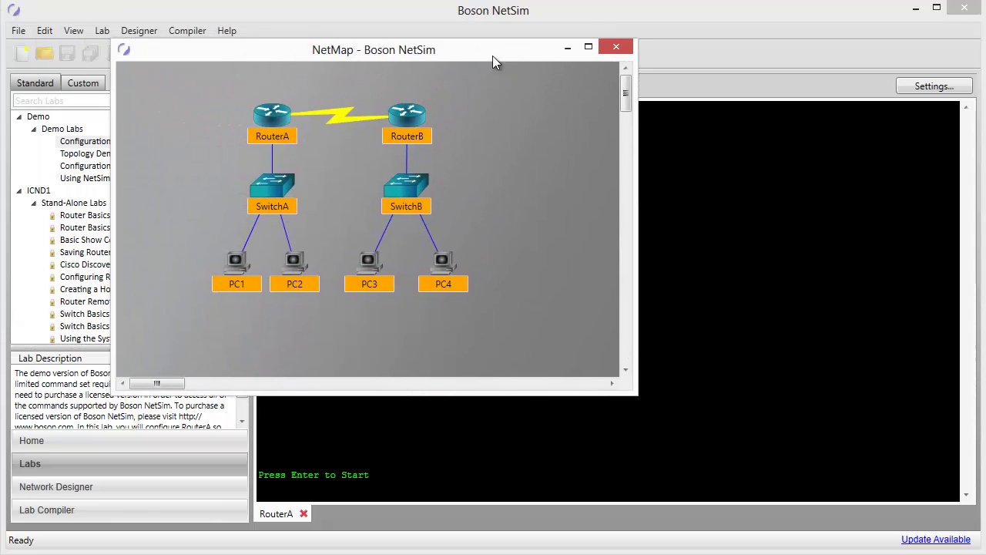
drag(493, 56, 894, 283)
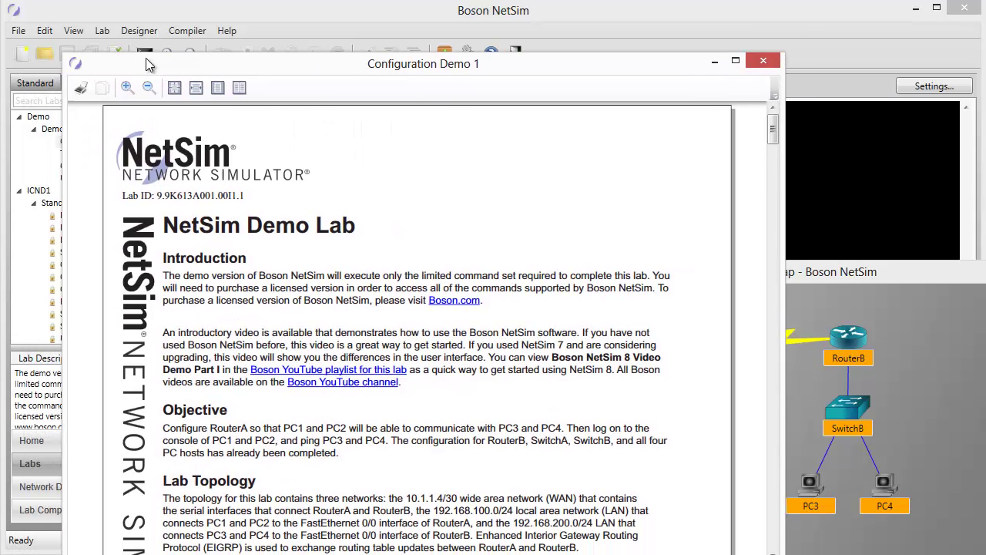
drag(145, 58, 174, 28)
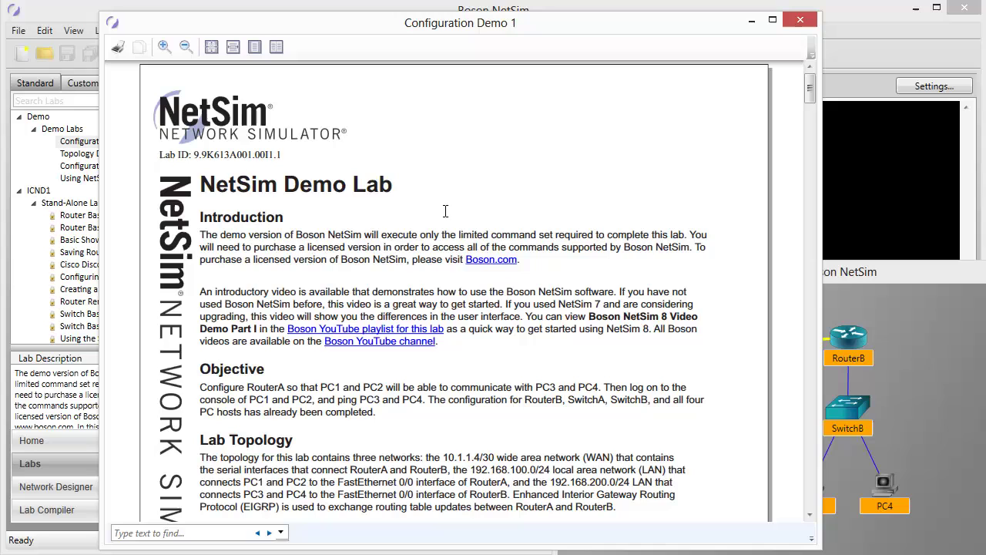
Scroll the Configuration Demo 1 instructions to the Lab Topology diagram of RouterA, RouterB, switches and PCs.
scroll(556, 287, down, 1)
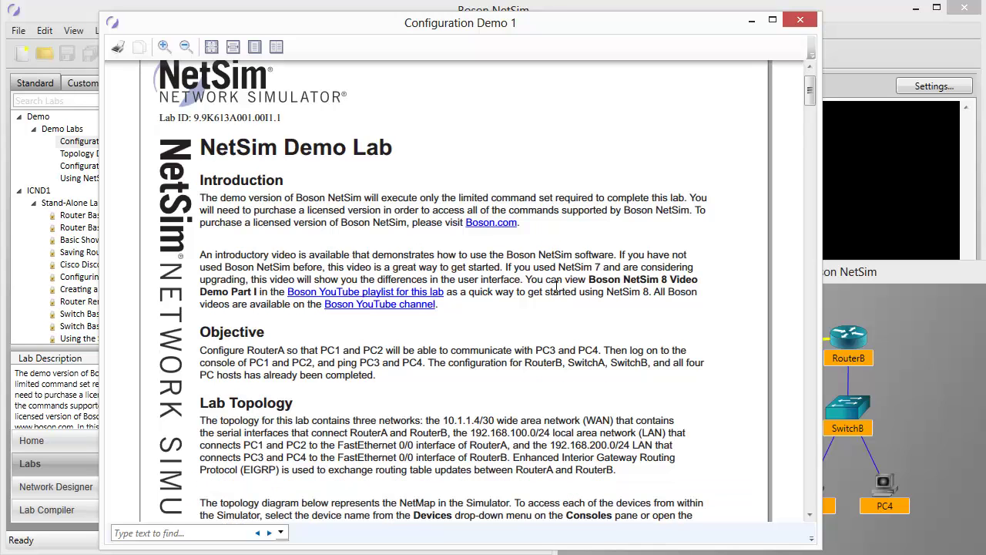
scroll(556, 287, down, 1)
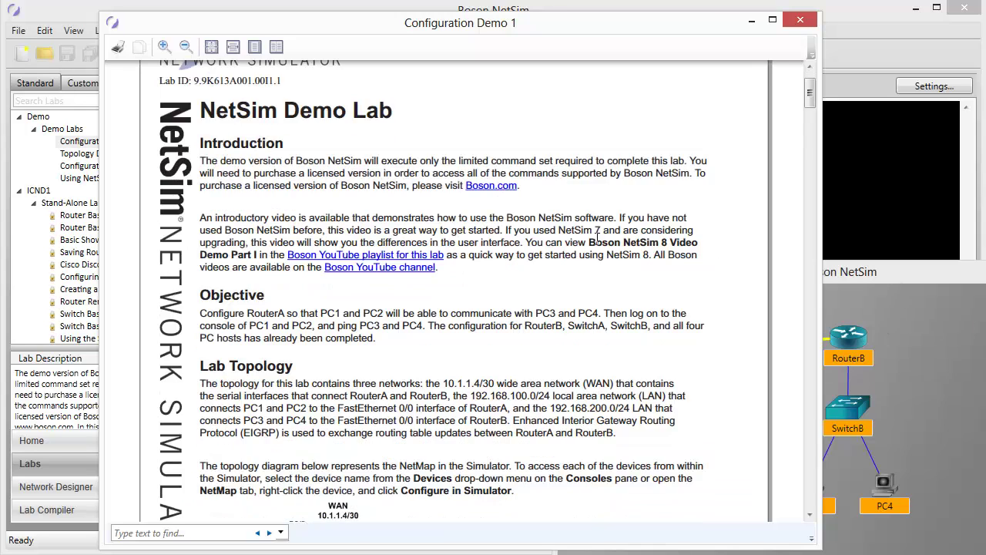
scroll(462, 347, down, 7)
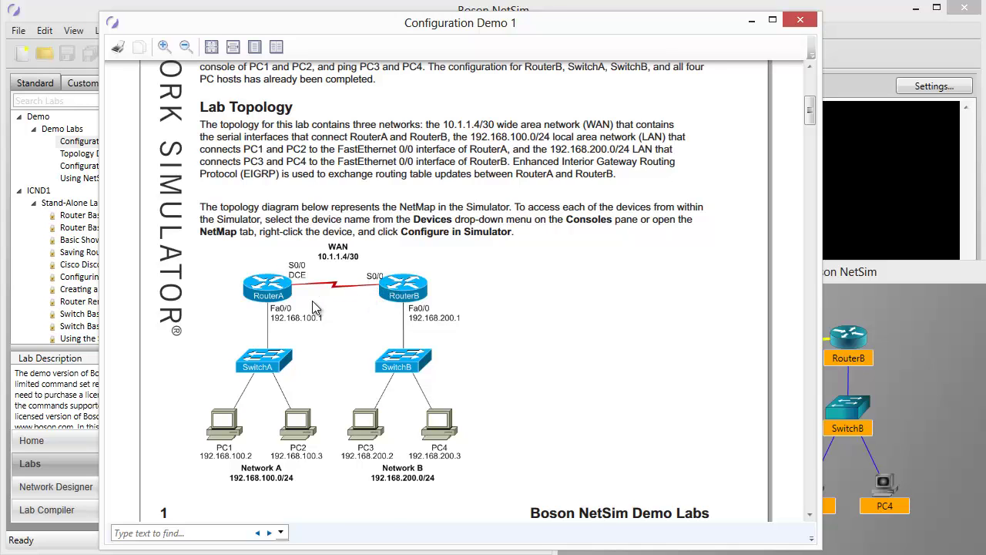
Scroll past the Command Summary to the IP Addresses tables for RouterA, RouterB and PC1–PC4.
scroll(314, 307, down, 5)
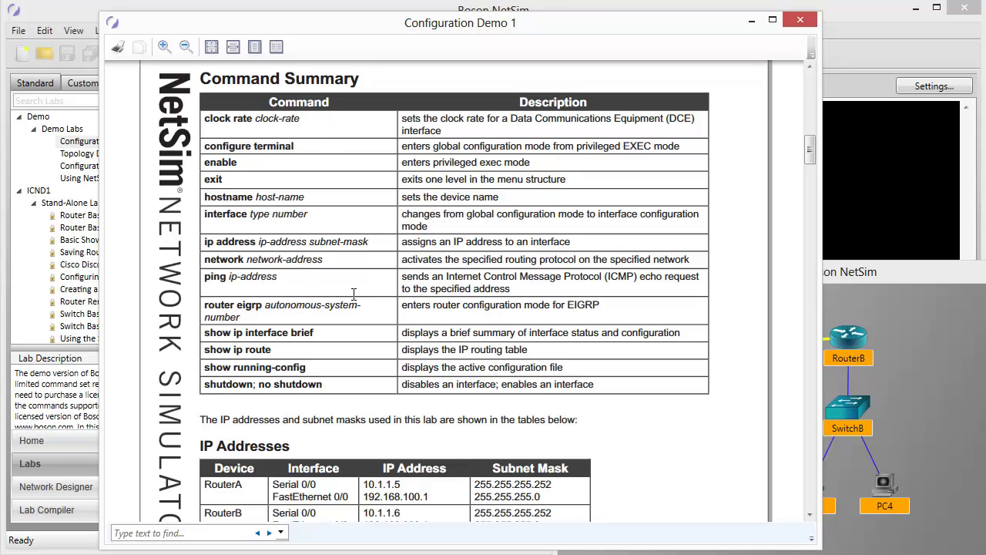
scroll(354, 294, down, 4)
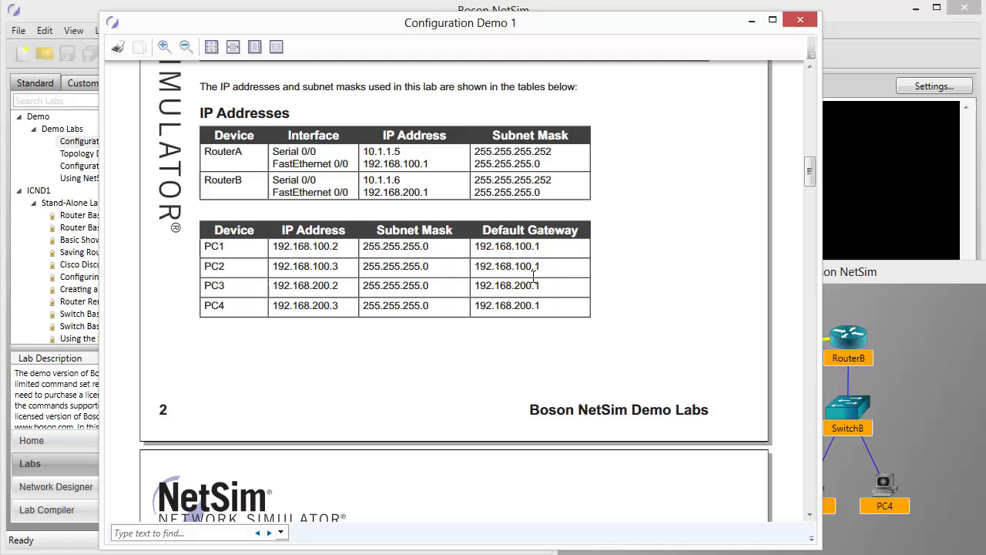
Bring the NetMap window to the front and move it up beside the instructions.
click(848, 275)
drag(851, 275, 847, 99)
mouse_move(703, 176)
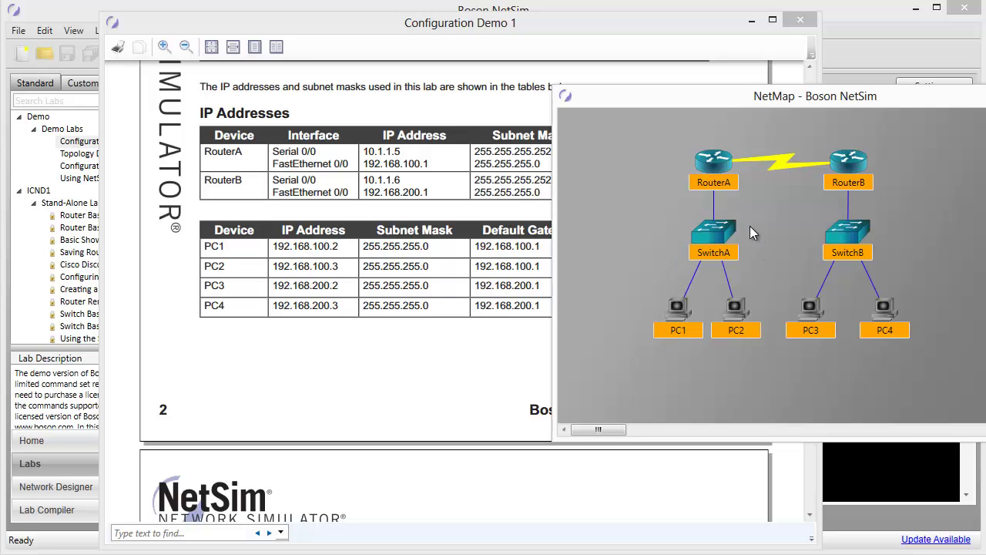
mouse_move(734, 240)
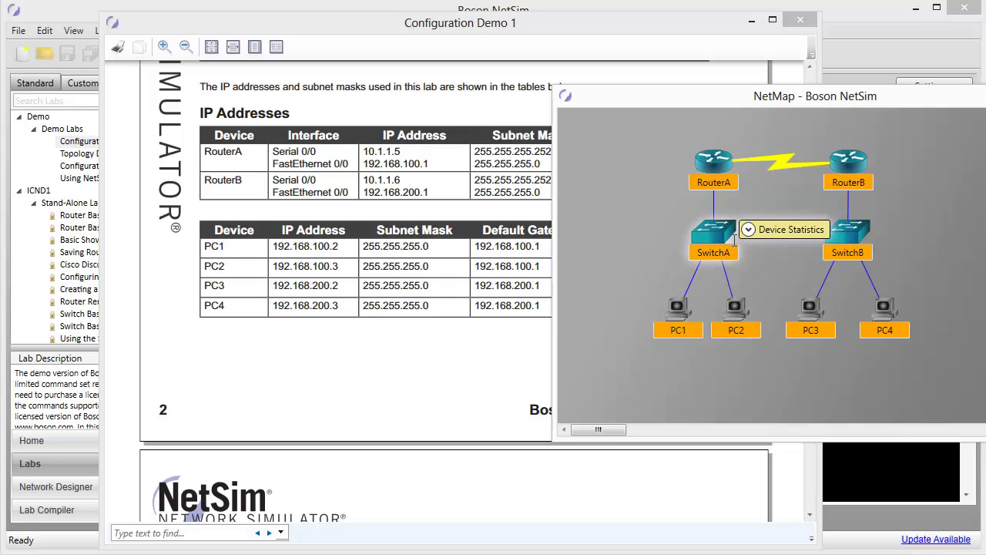
mouse_move(679, 327)
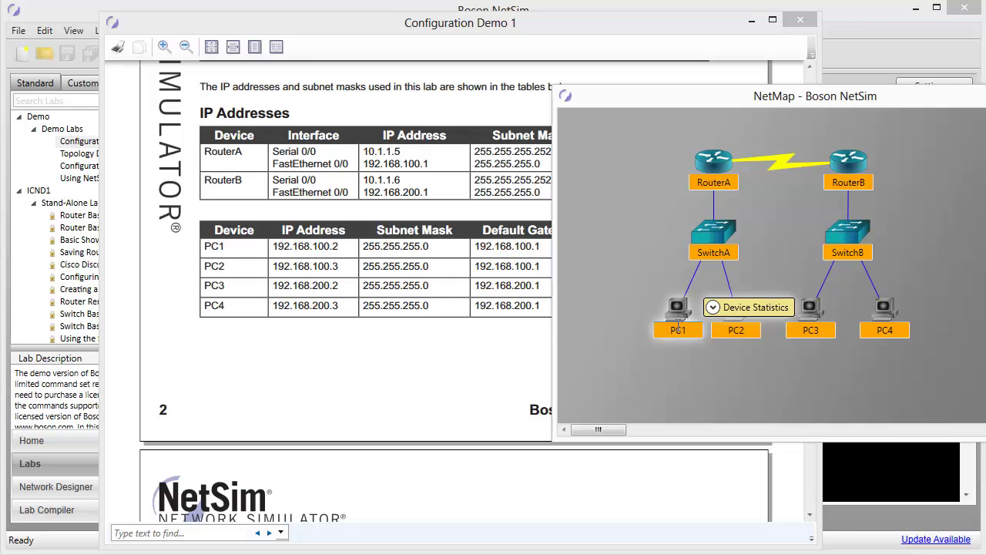
mouse_move(709, 195)
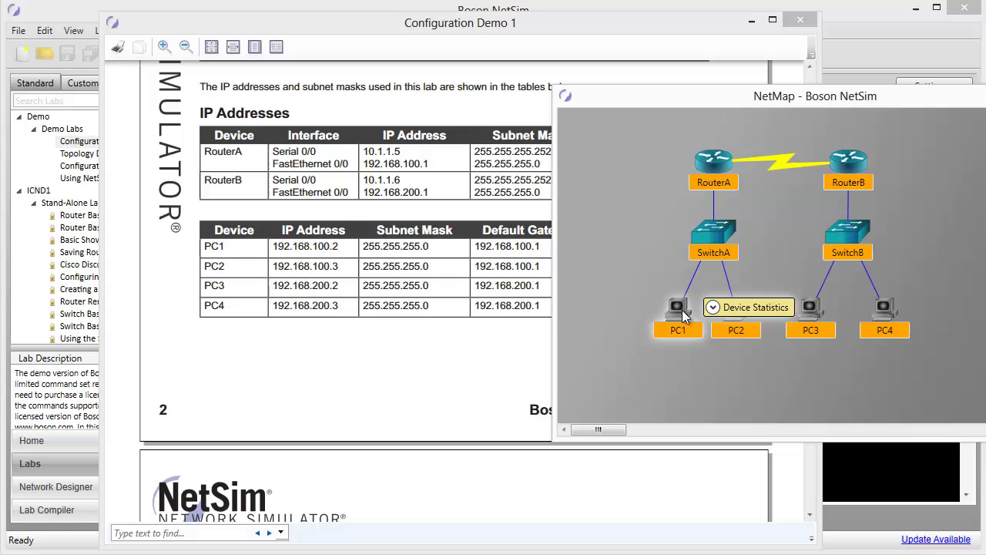
mouse_move(736, 318)
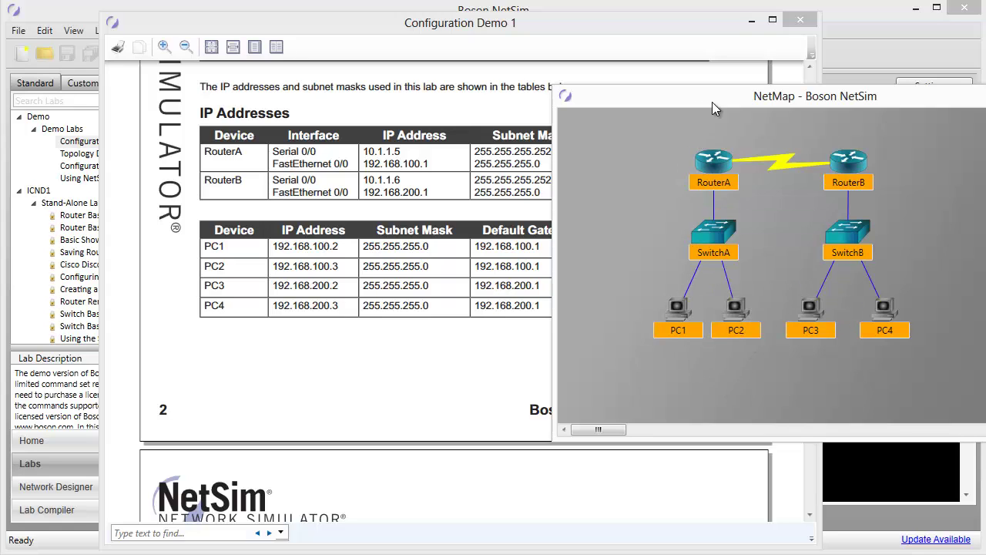
Nudge the NetMap topology window slightly further right while reviewing the devices.
drag(712, 102, 744, 100)
mouse_move(880, 178)
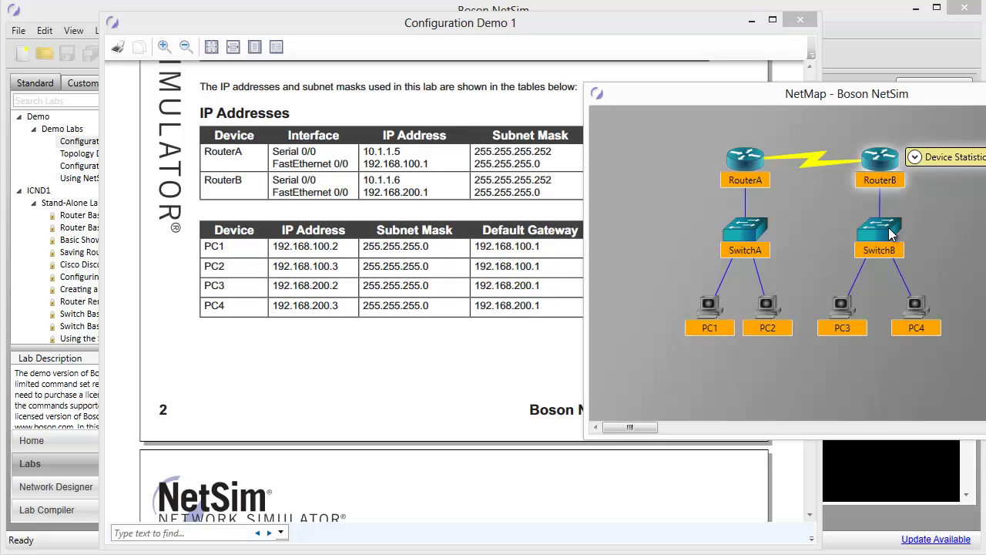
mouse_move(844, 323)
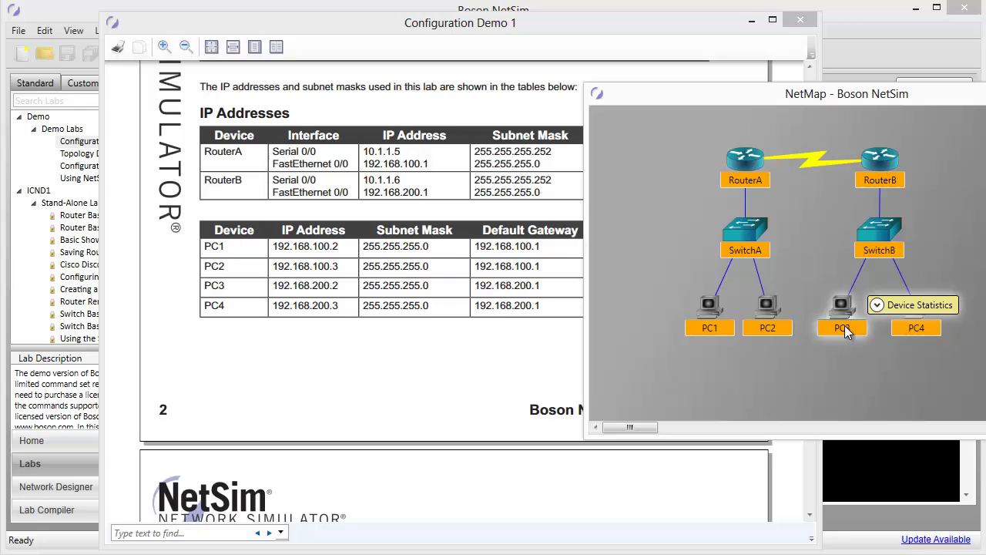
mouse_move(919, 322)
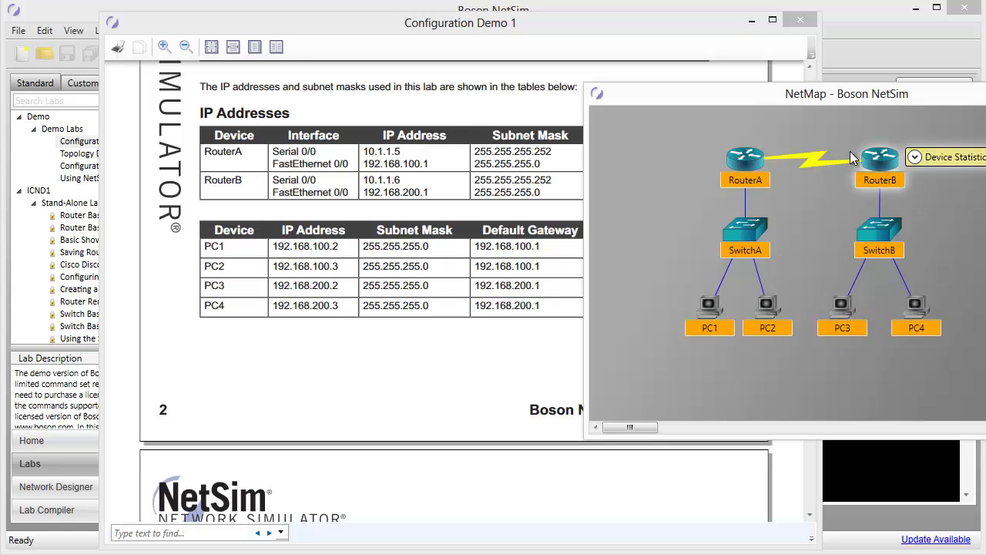
drag(806, 94, 825, 93)
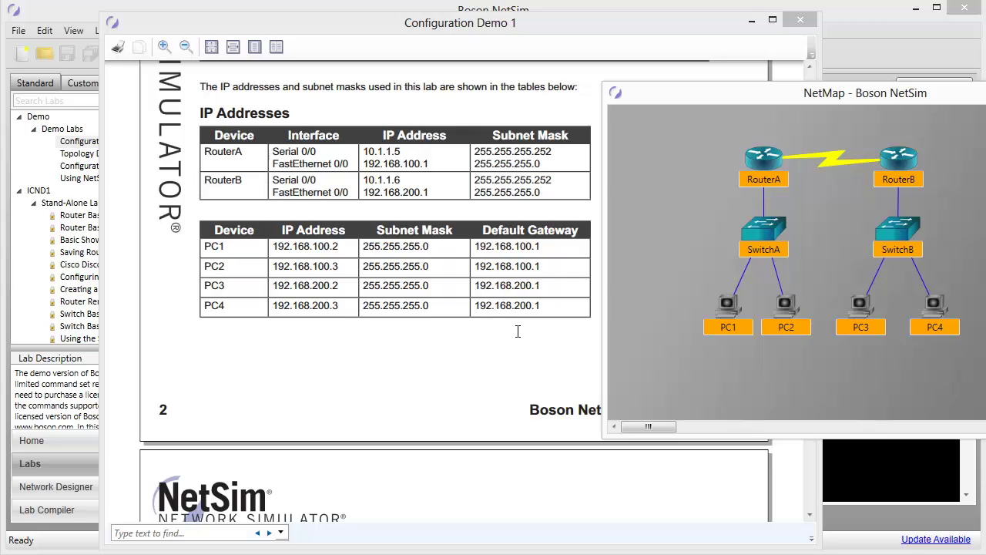
mouse_move(729, 318)
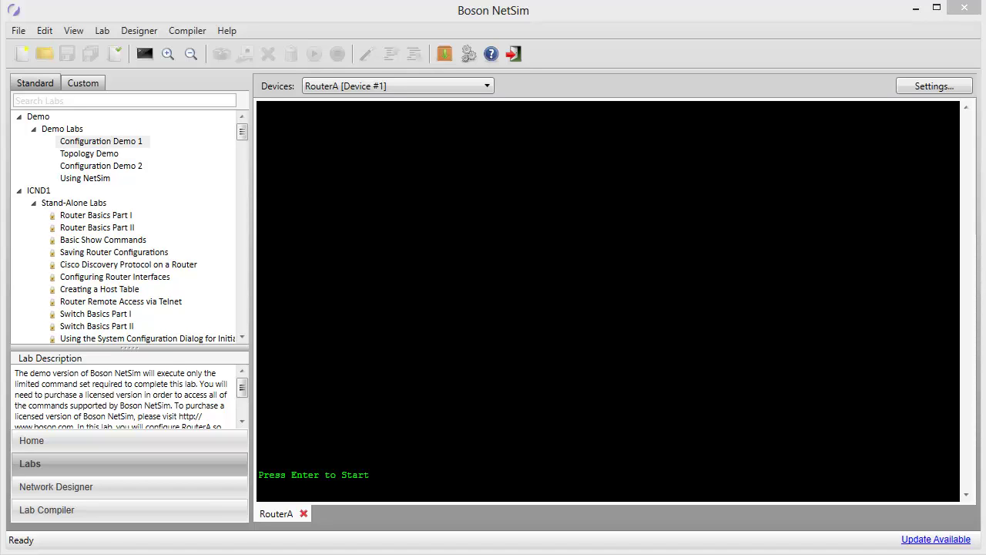
Position the NetMap topology window over the RouterA console.
drag(131, 229, 456, 108)
mouse_move(316, 176)
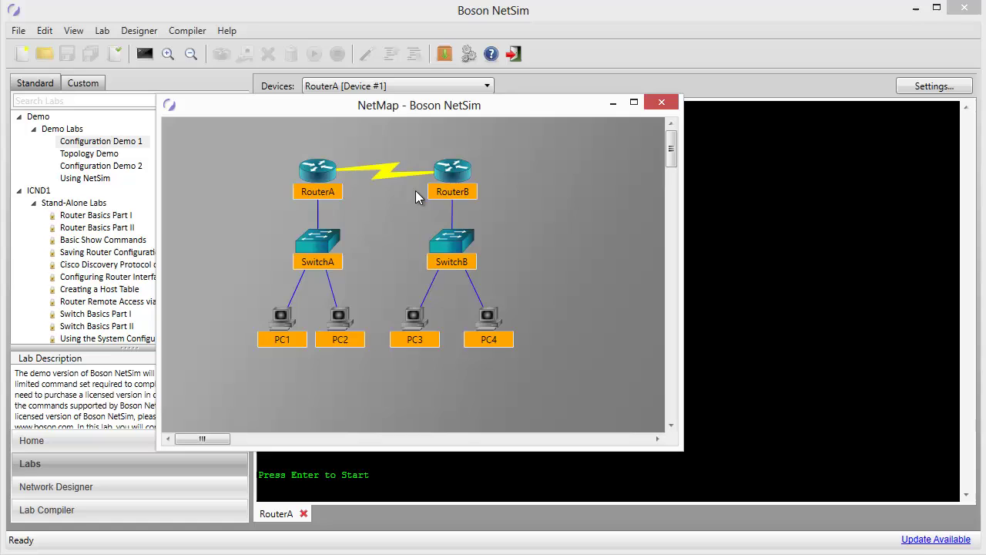
mouse_move(436, 187)
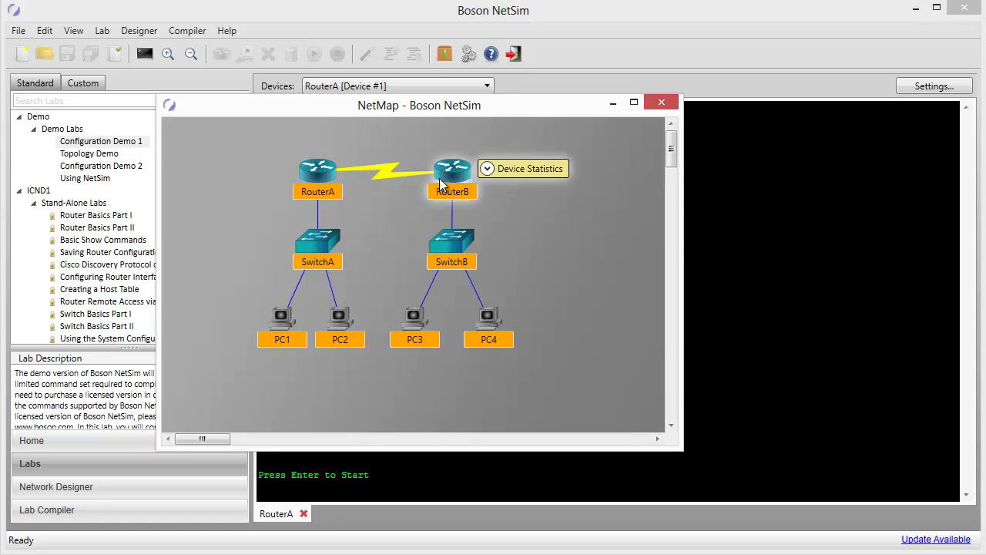
mouse_move(263, 337)
Open simulator console sessions for RouterB and PC1 from the NetMap.
right_click(456, 170)
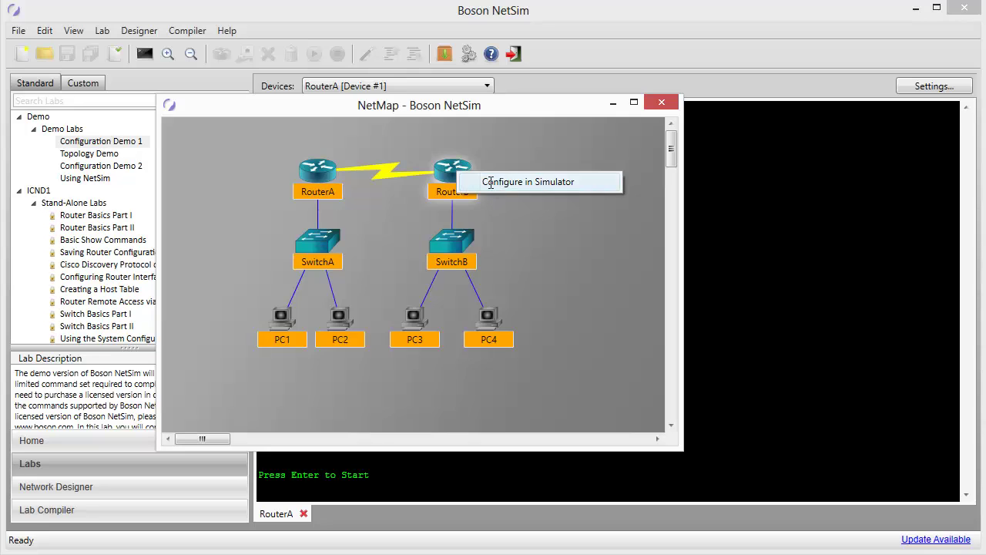
click(490, 182)
click(445, 53)
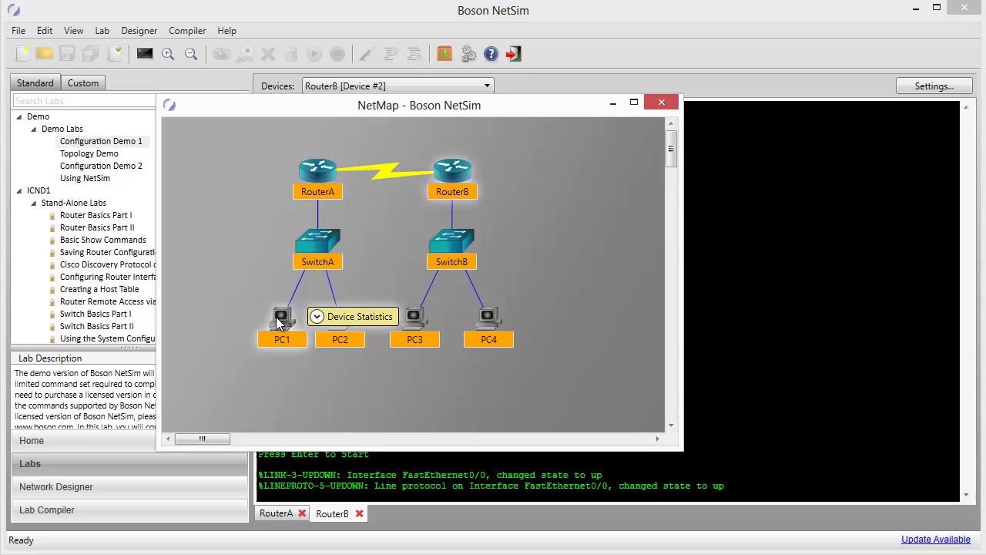
right_click(278, 323)
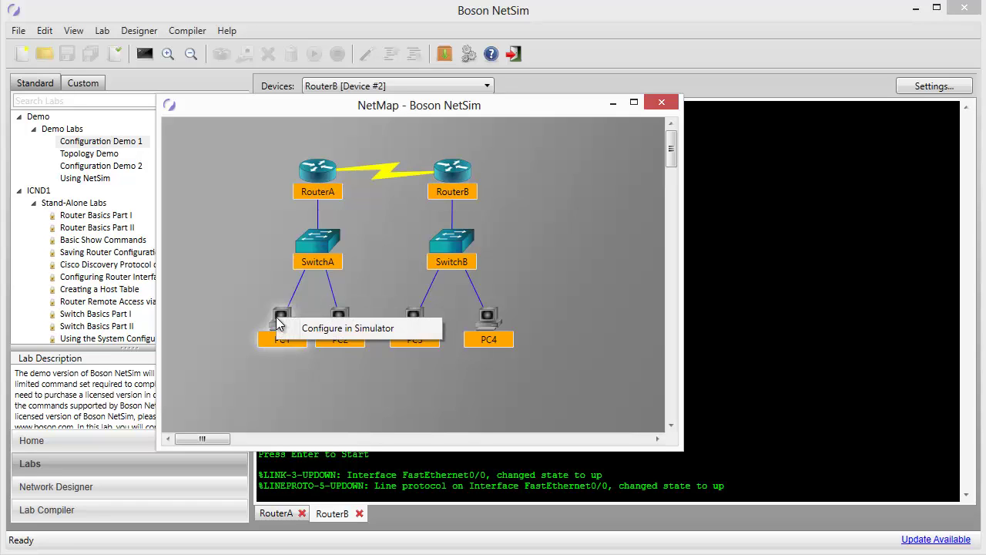
click(329, 333)
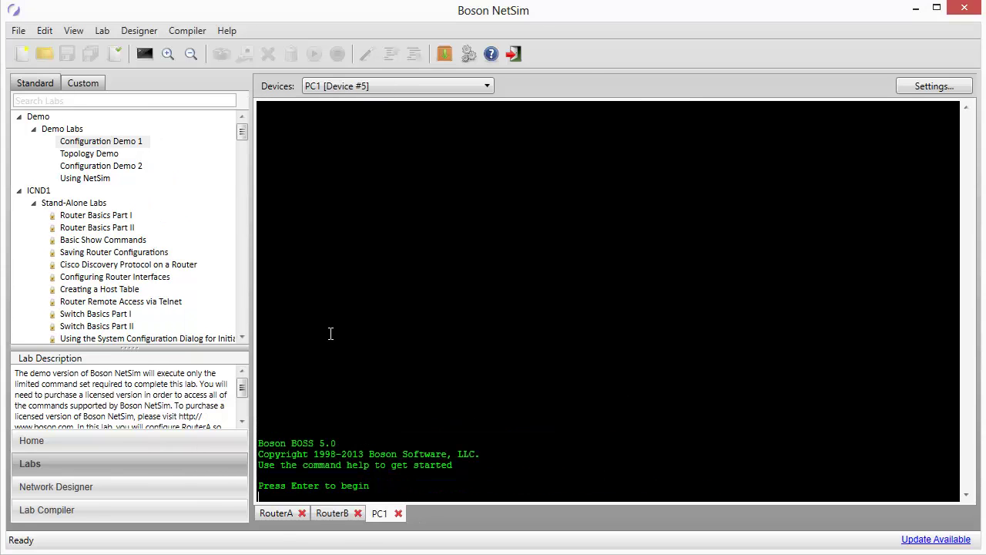
Start the RouterA and PC1 consoles, with RouterB at its RouterB> prompt.
click(277, 512)
key(Return)
key(Return)
key(Return)
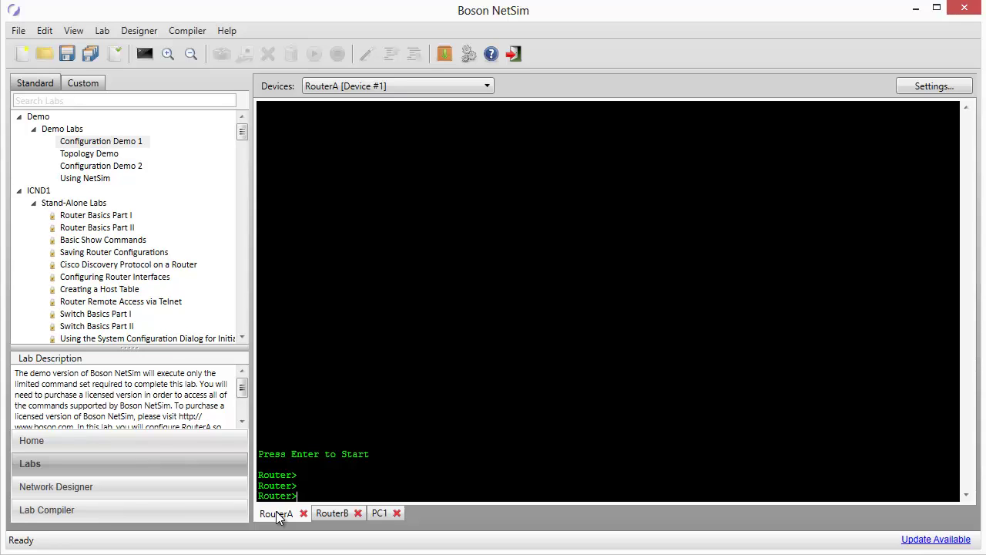
click(333, 513)
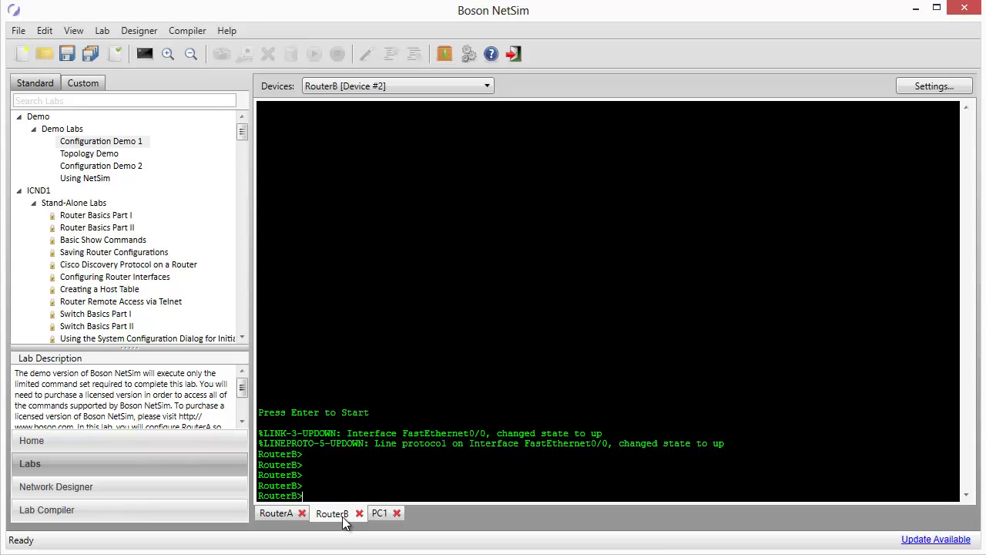
click(379, 513)
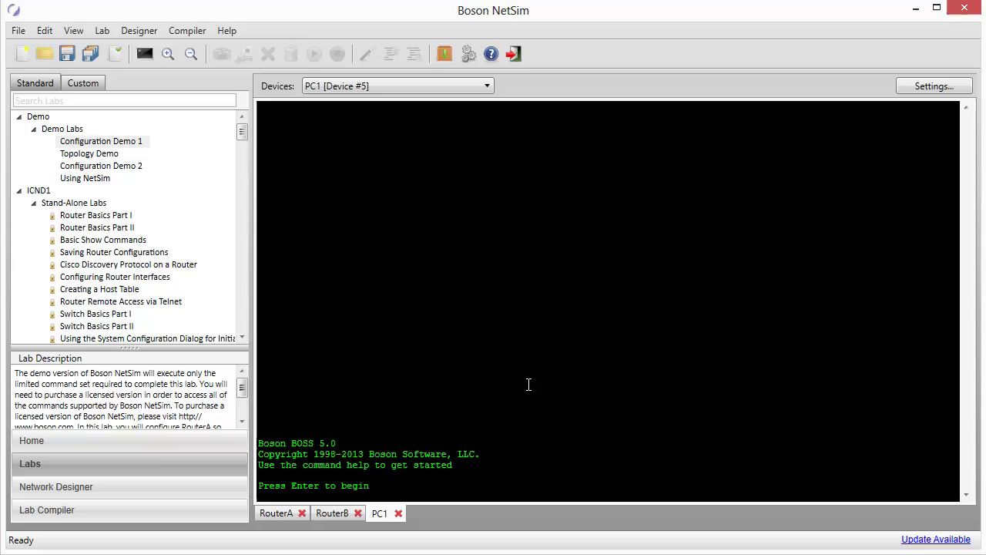
key(Return)
key(Return)
key(Return)
key(Return)
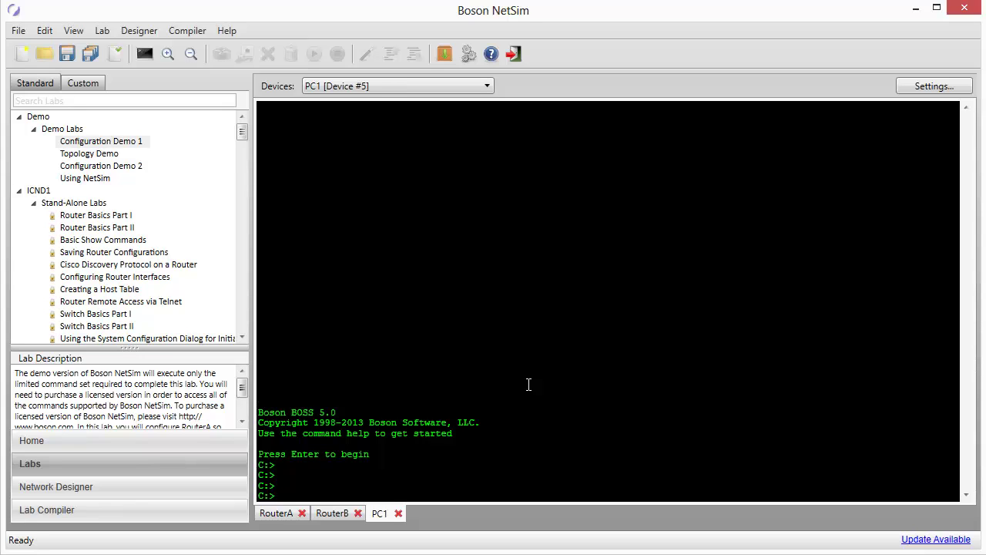
On RouterA, enter global configuration with conf t and set hostname RouterA.
key(ctrl+Tab)
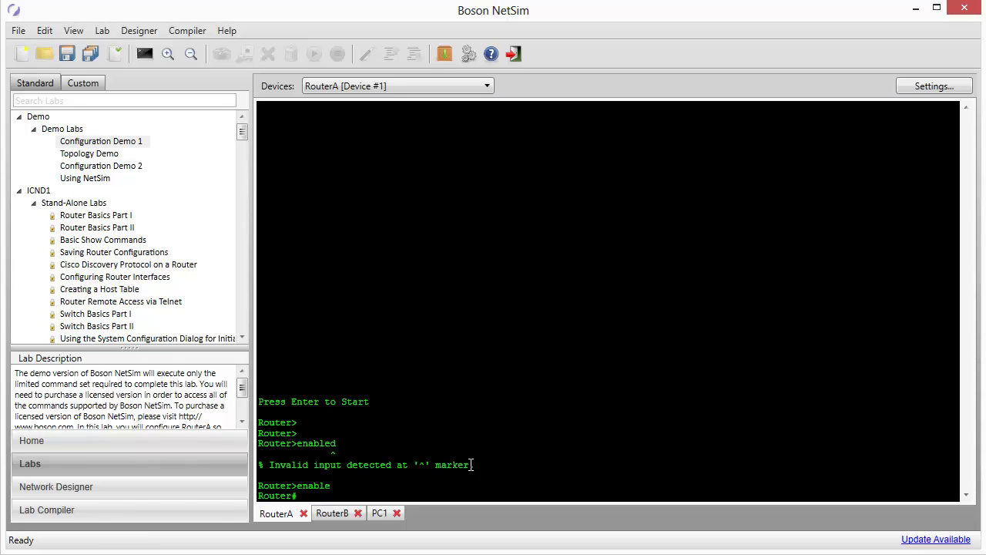
text(conf t)
key(Return)
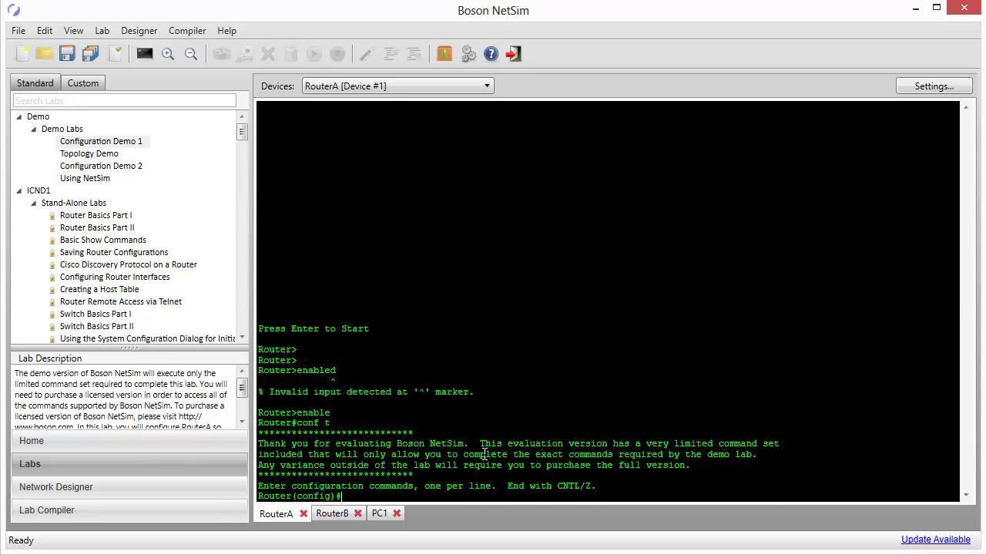
text(hostname RouterA)
key(Return)
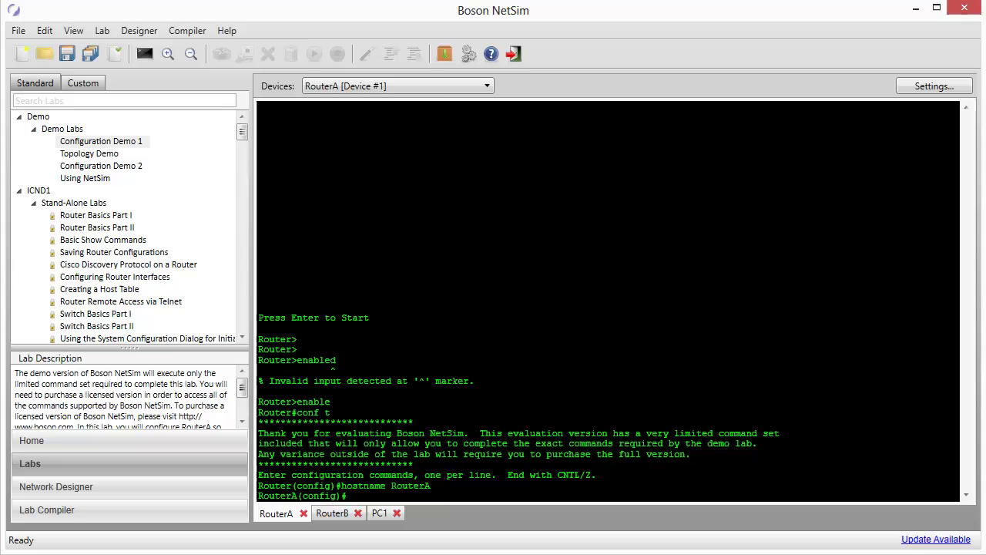
click(445, 53)
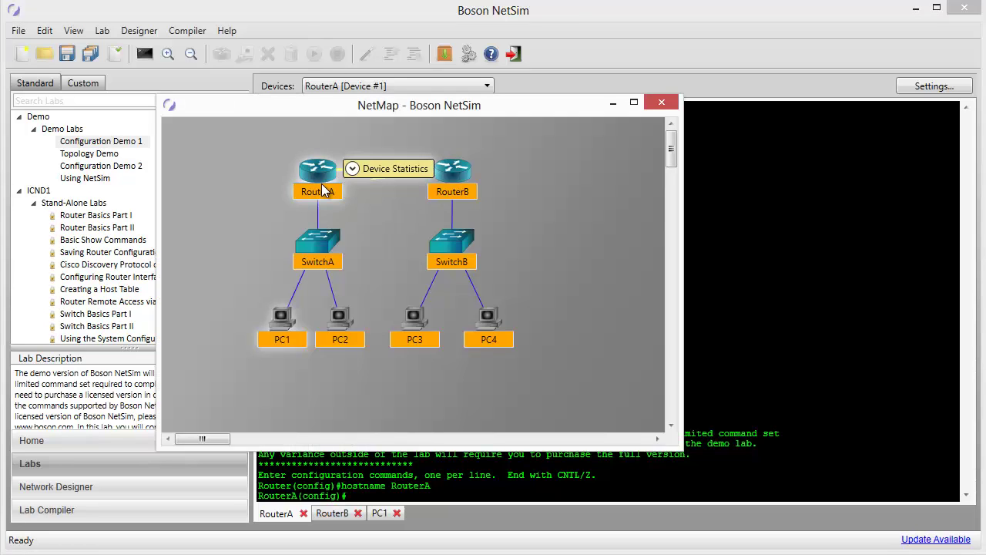
mouse_move(452, 187)
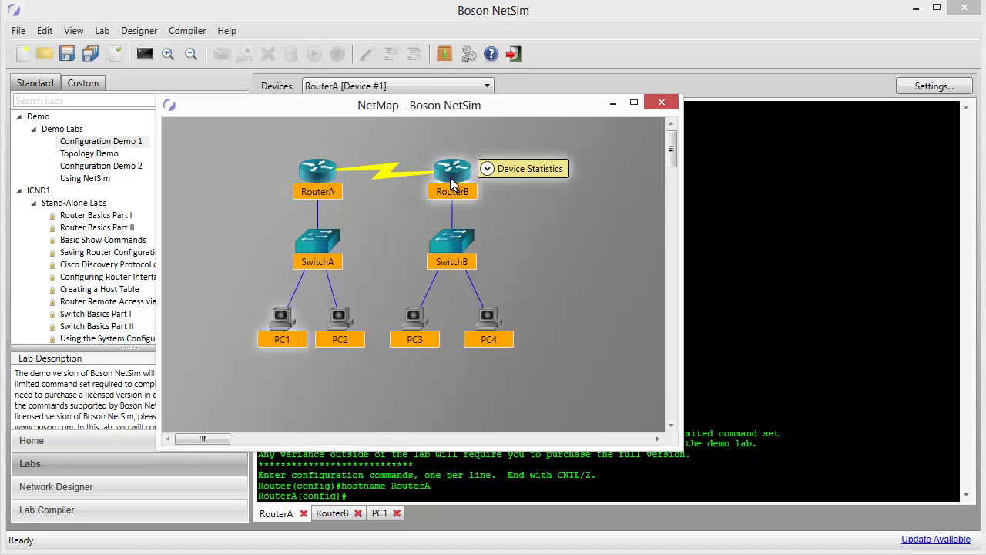
mouse_move(317, 185)
click(735, 382)
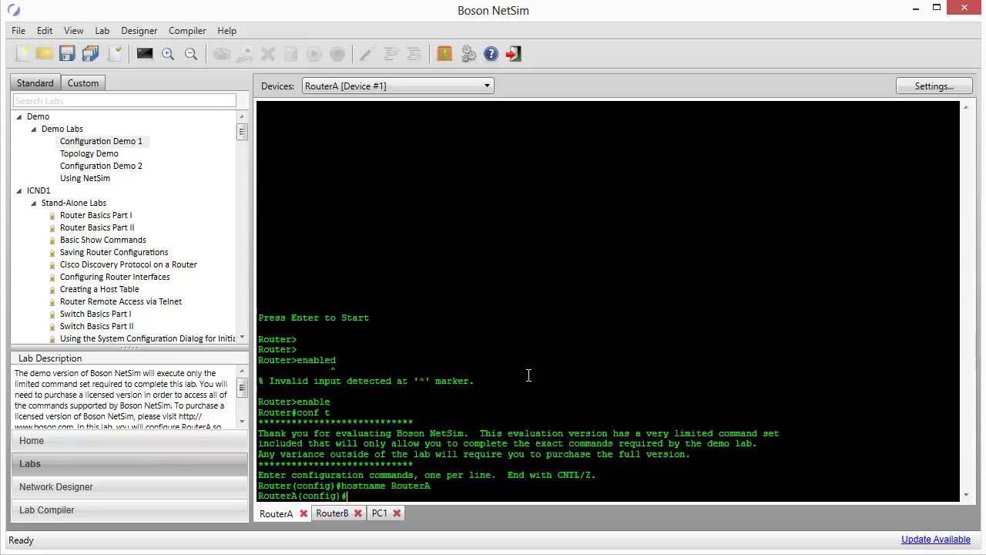
Exit with end and run show ip interface brief, showing all interfaces unassigned and down.
text(end)
key(Return)
key(Return)
key(Return)
key(Return)
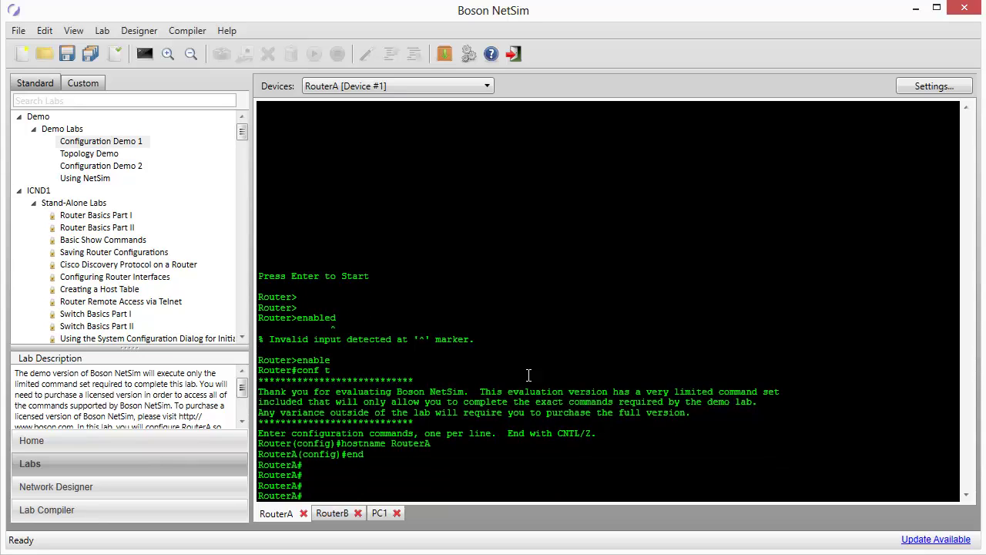
text(sh )
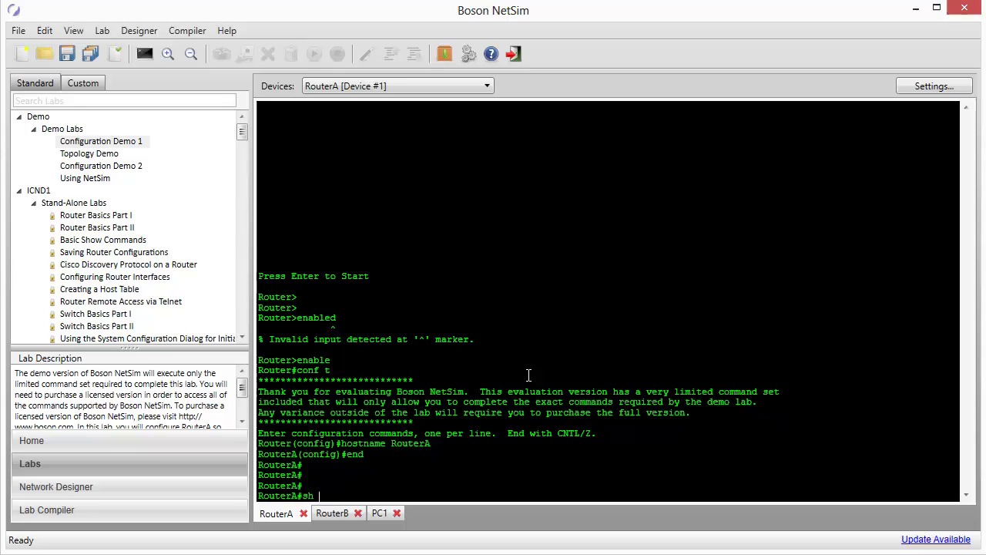
text(ip int br)
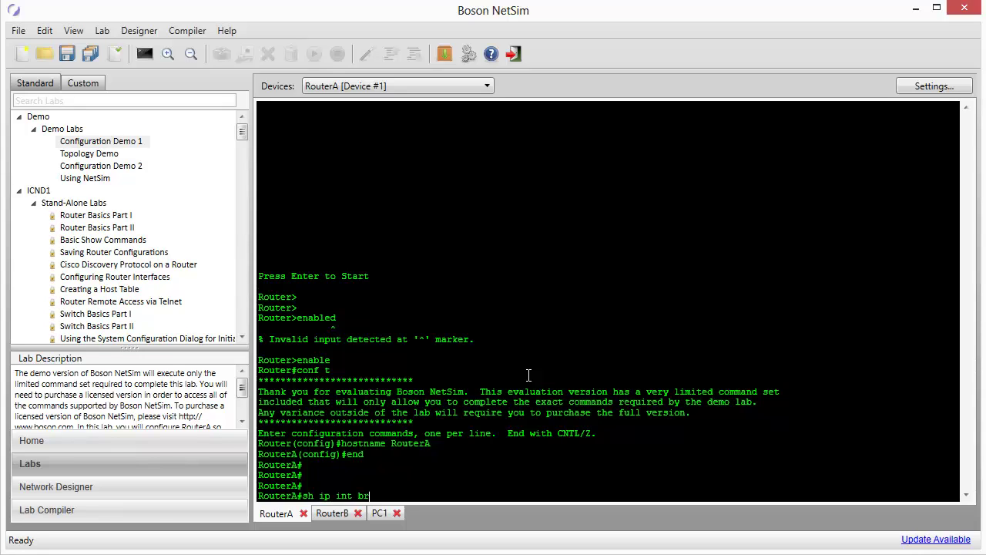
key(BackSpace)
key(BackSpace)
key(BackSpace)
key(BackSpace)
key(BackSpace)
key(BackSpace)
key(BackSpace)
key(BackSpace)
key(BackSpace)
key(BackSpace)
key(BackSpace)
key(BackSpace)
text(show ip interface brief)
key(Return)
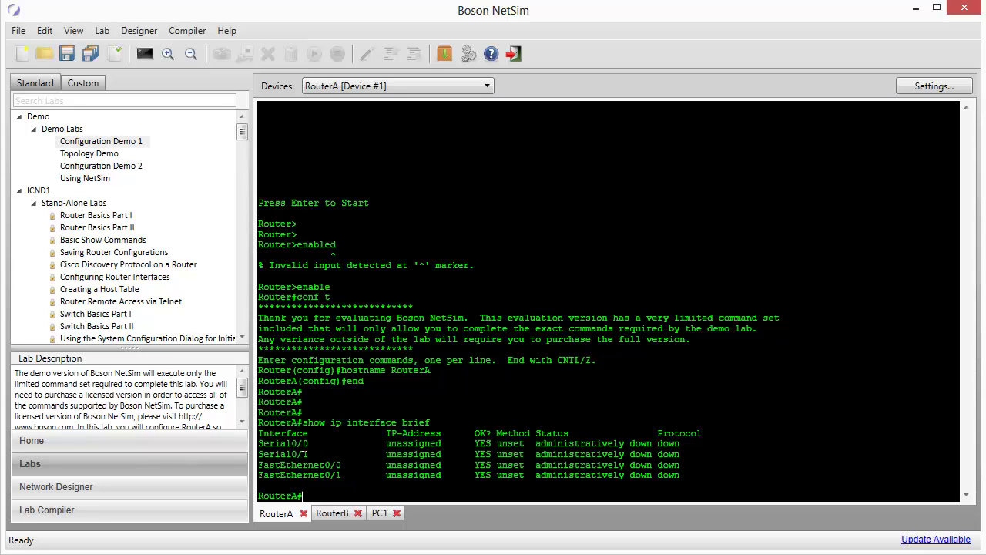
key(ctrl+m)
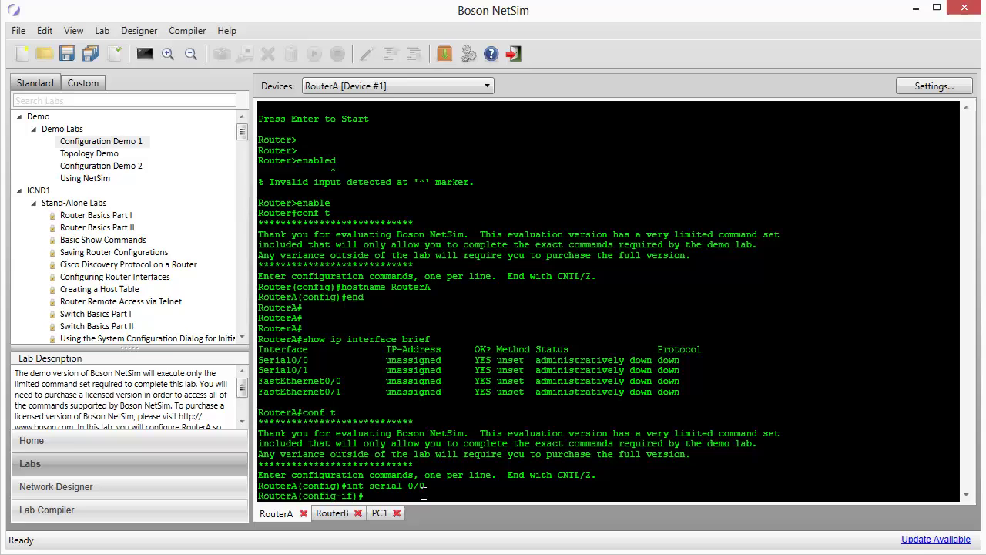
Assign Serial0/0 10.1.1.5 255.255.255.252, clock rate 64000, no shutdown, then end.
text(ip address 10.1.1.5)
text(255.255.255.25)
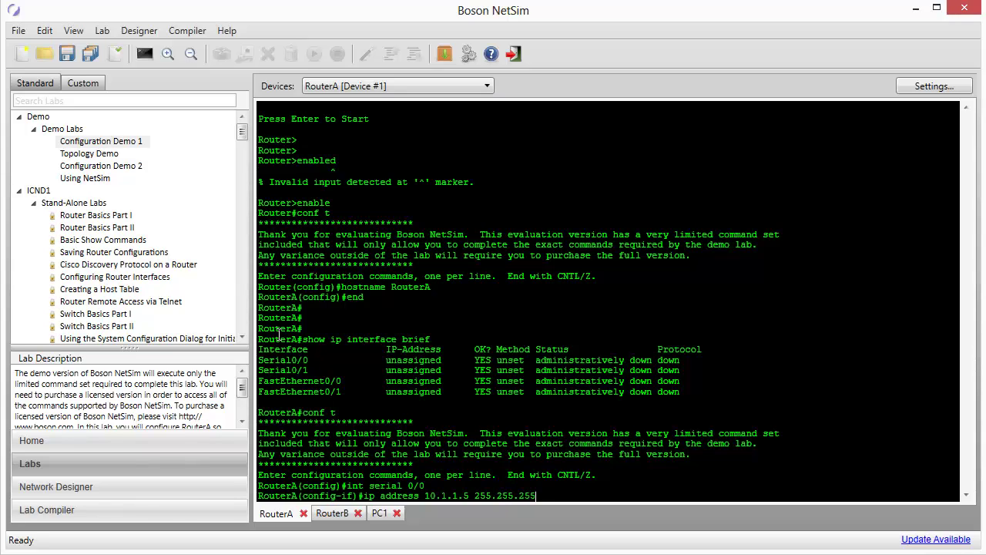
text(2)
key(Return)
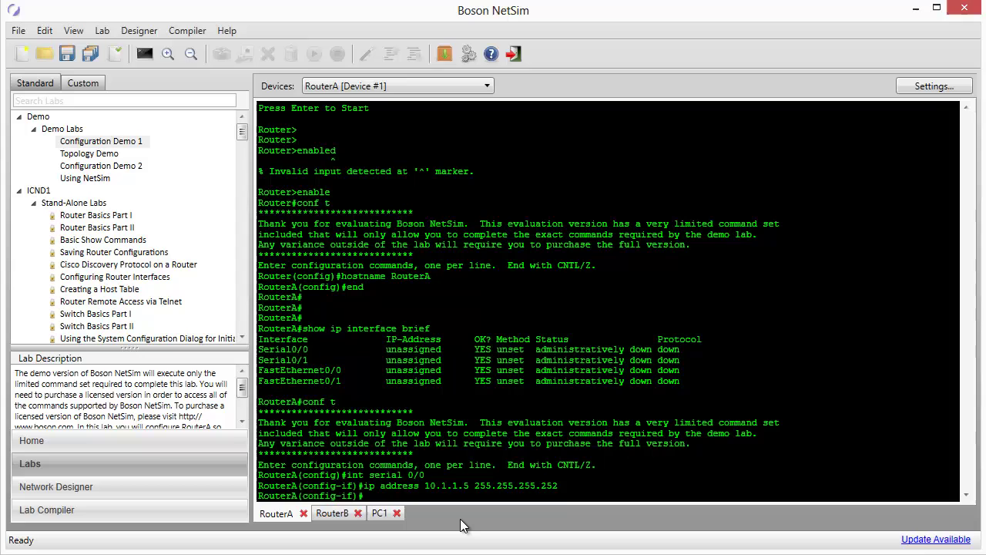
text(clock rate 64000)
key(Return)
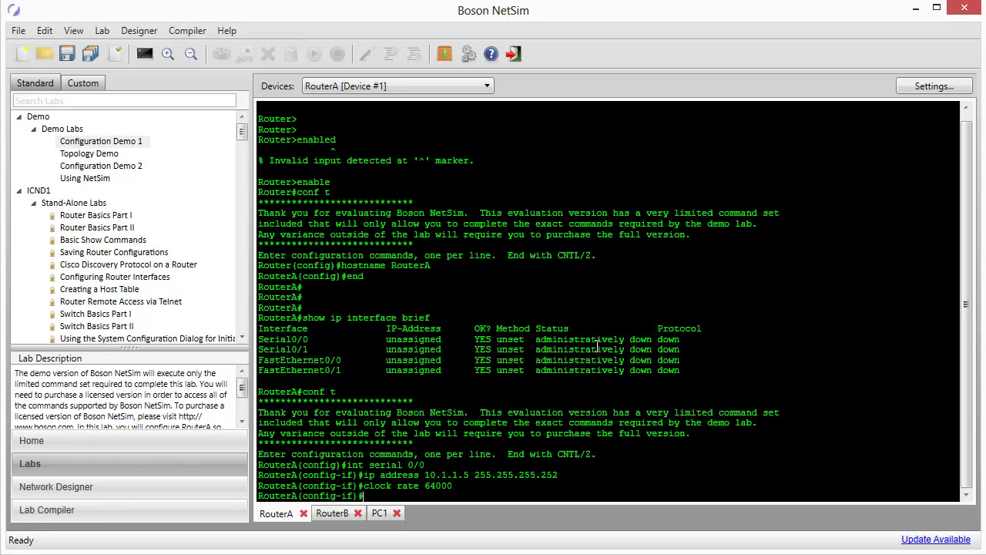
text(no shutdown)
key(Return)
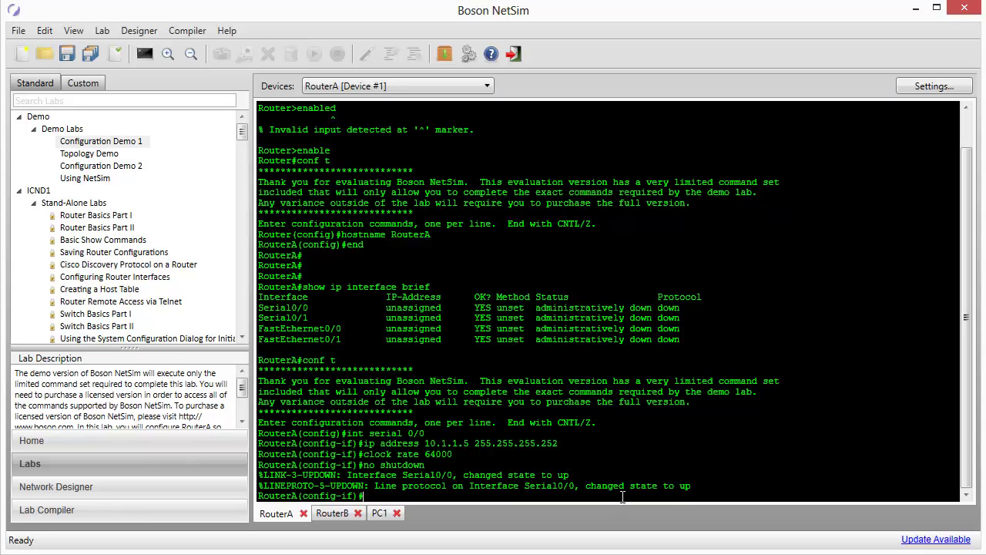
text(end)
key(Return)
key(Return)
key(Return)
key(Return)
Confirm Serial0/0 is up with 10.1.1.5 via sh ip int br, then reposition the instructions.
text(sh)
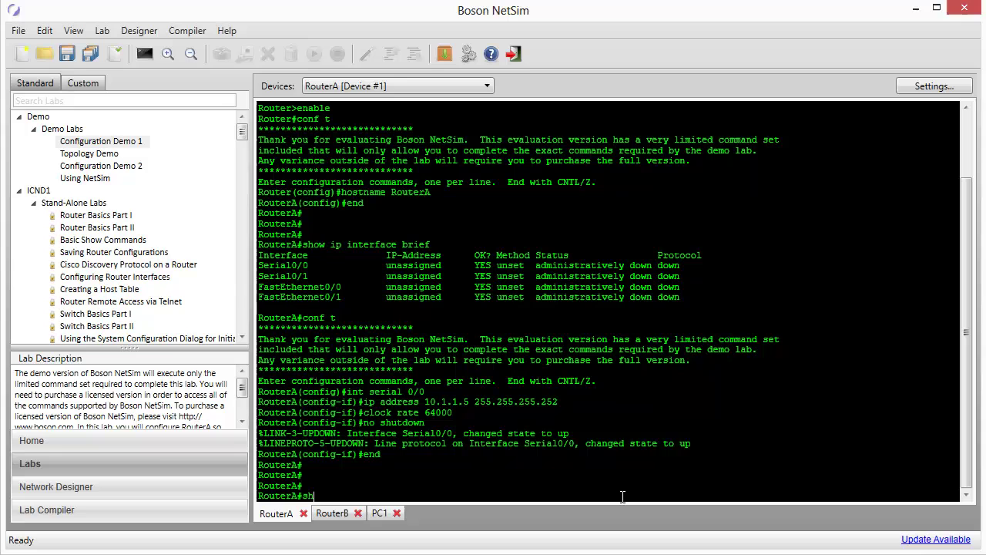
text( ip int br)
key(Return)
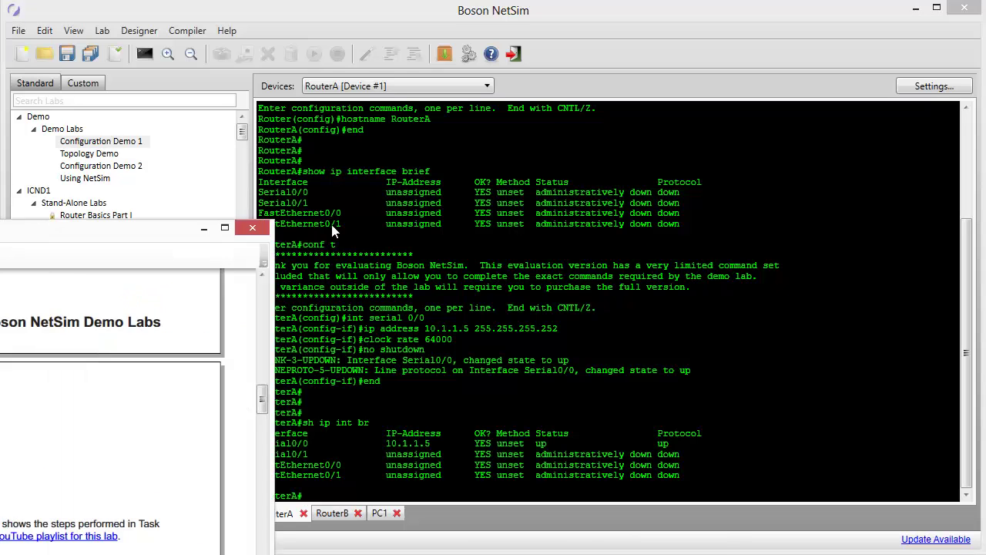
scroll(452, 373, up, 5)
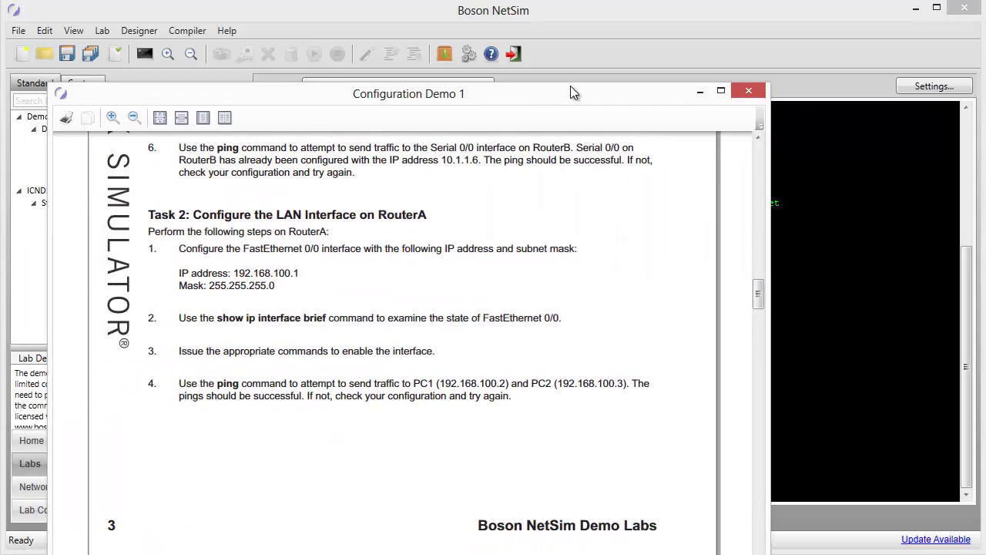
drag(570, 85, 633, 92)
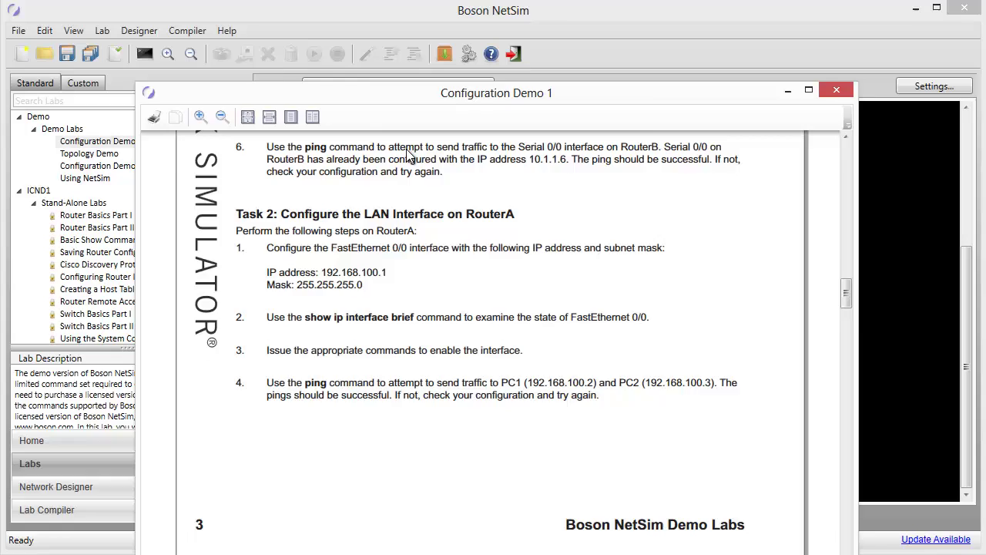
Back in RouterA's console, assign FastEthernet0/0 the address 192.168.100.1 with mask 255.255.255.0.
key(alt+Tab)
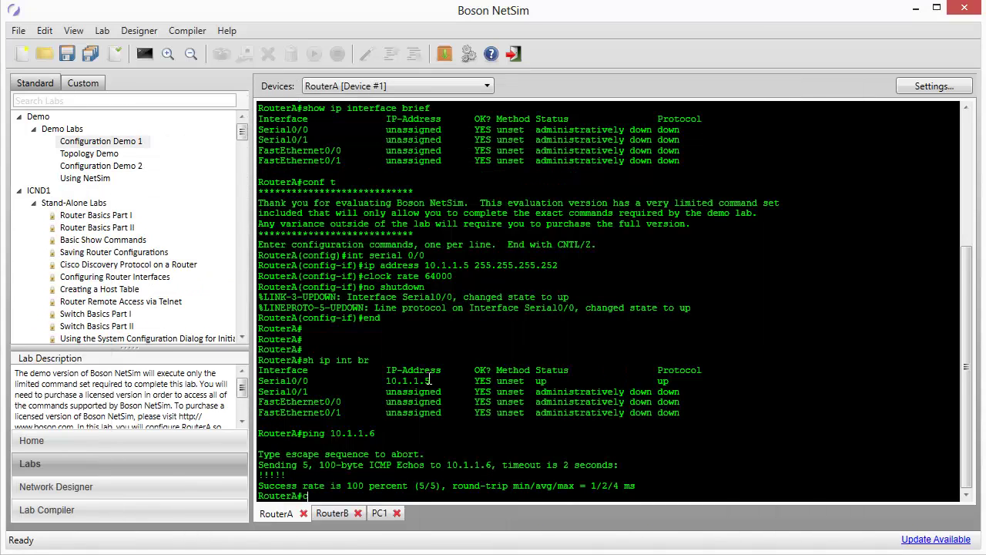
text(conf t)
key(Return)
text(int fa0/0)
key(Return)
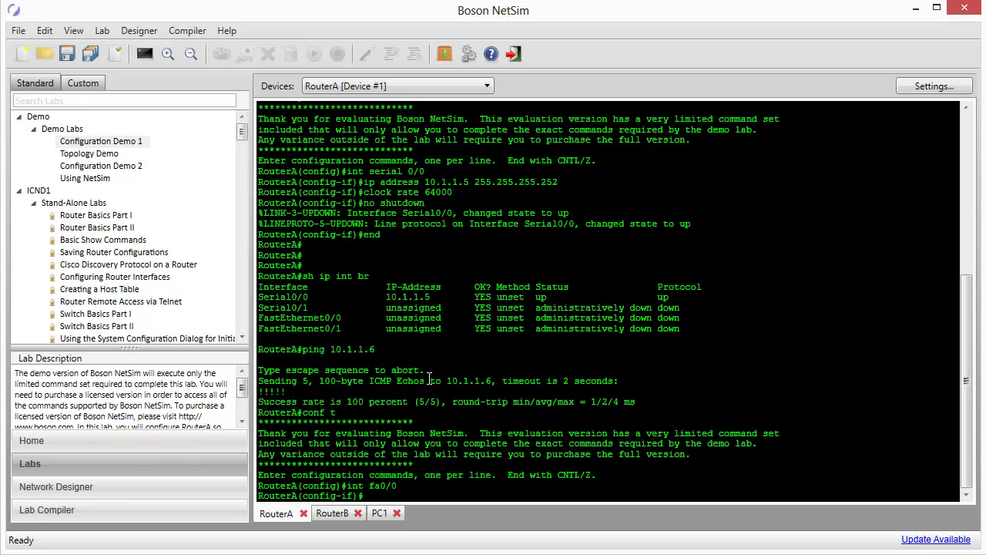
text(ip address 192.168.100.1 255.)
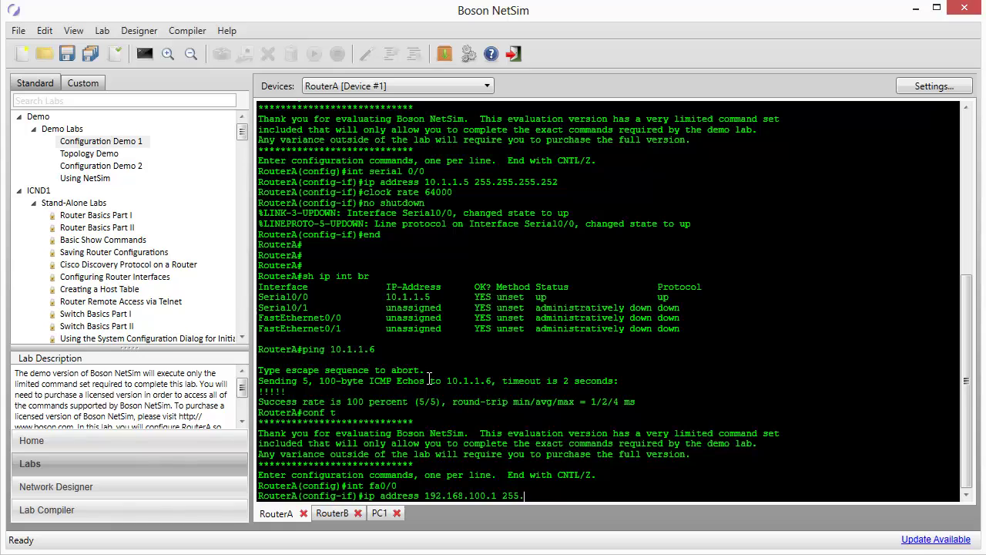
text(255.255.0)
key(Return)
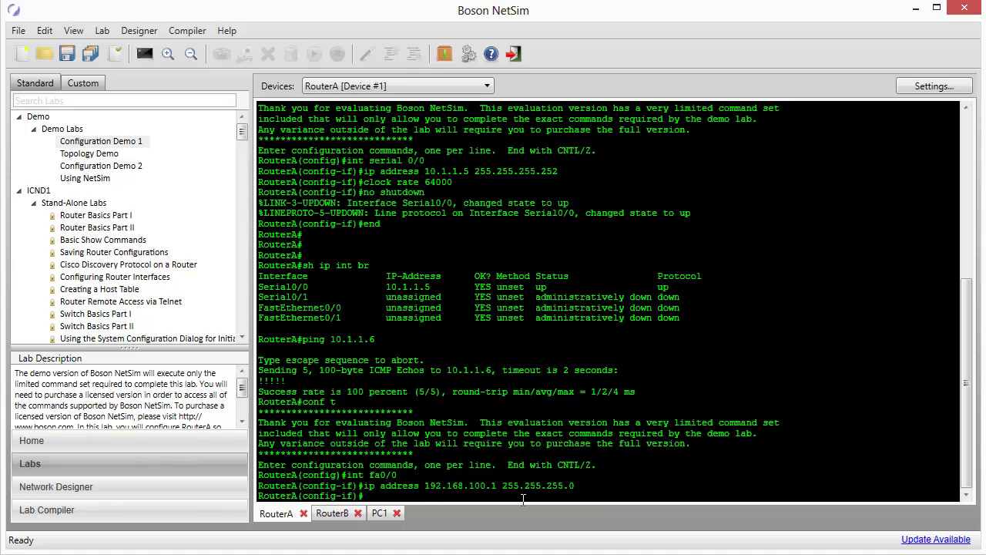
Enable FastEthernet0/0 with no shutdown, exit config mode, and confirm it is up/up via sh ip int br.
text(no shutdown)
key(Return)
text(end)
key(Return)
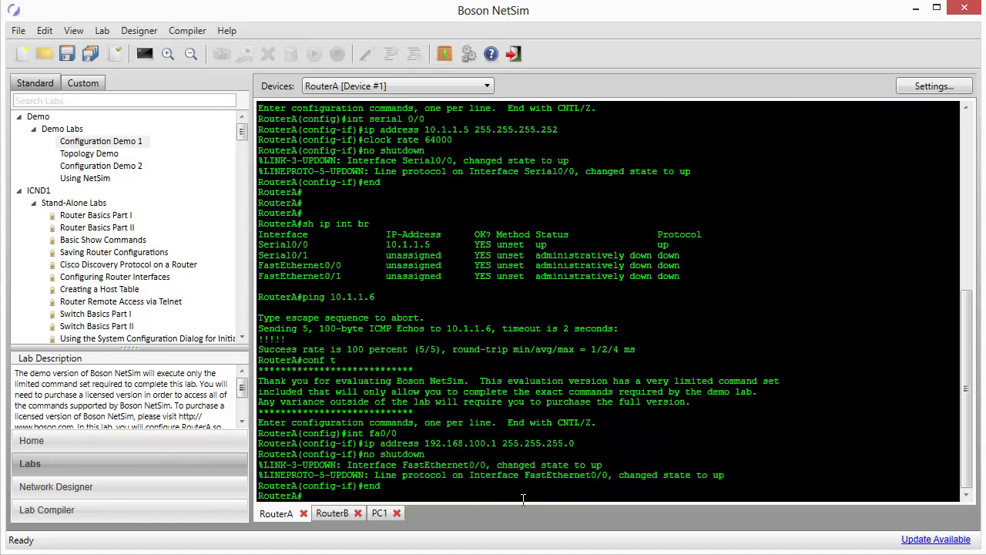
key(Return)
key(Return)
key(Return)
text(sh )
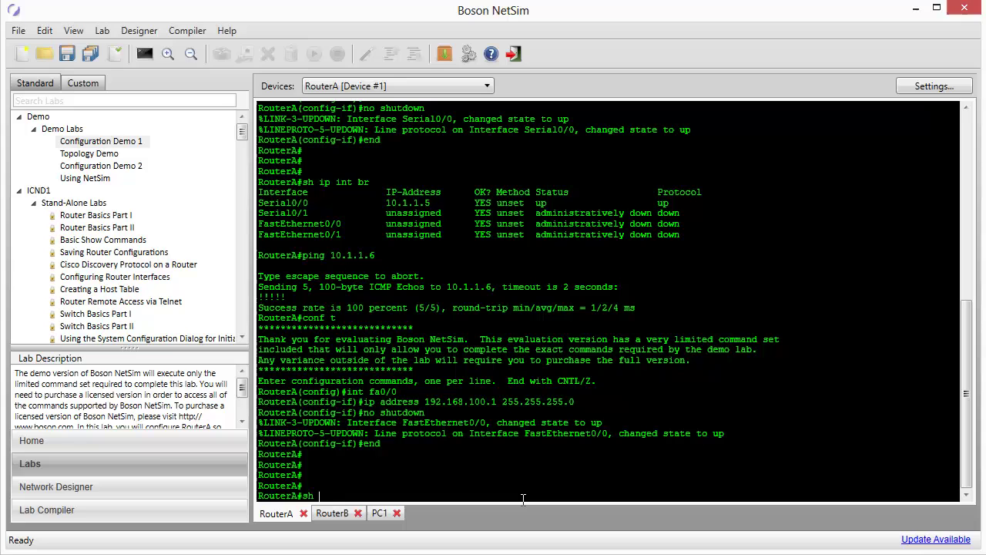
text(ip int br)
key(Return)
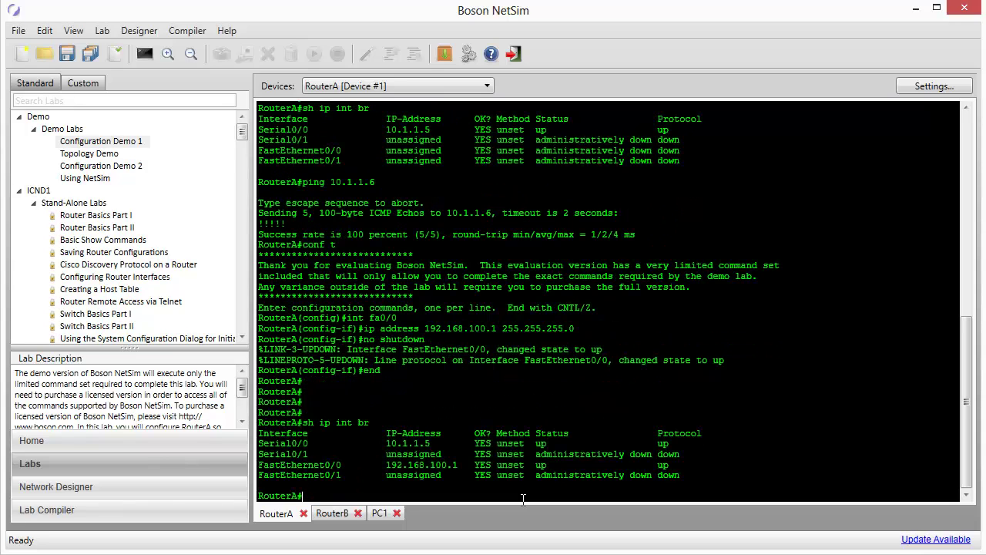